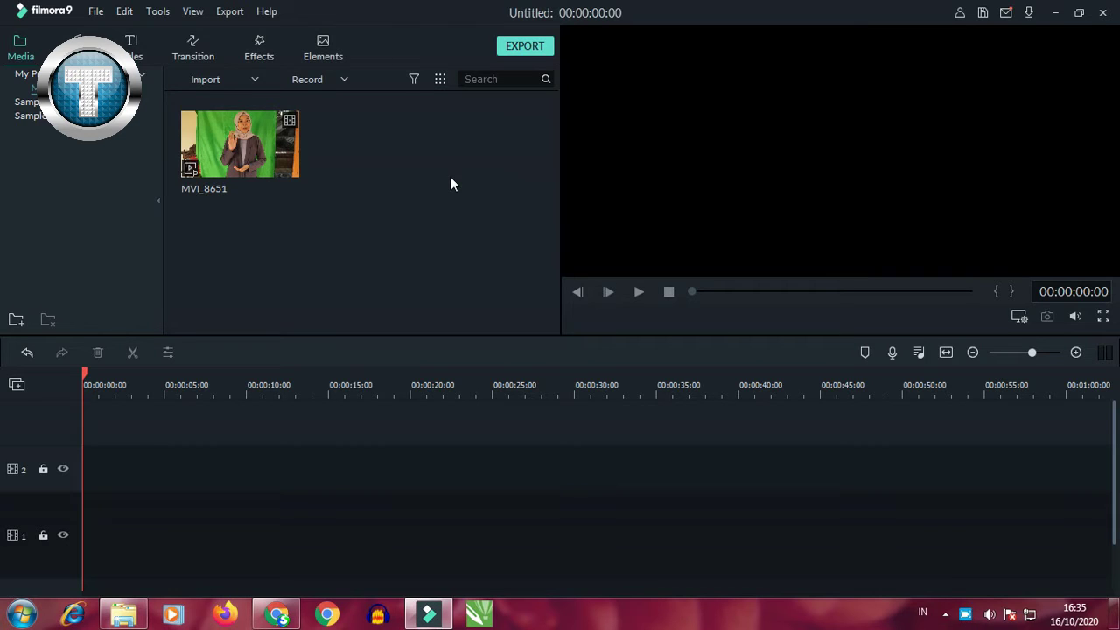
Step: Preview the MVI_8651 clip from the media library and lower the system volume while it plays
mouse_move(298, 166)
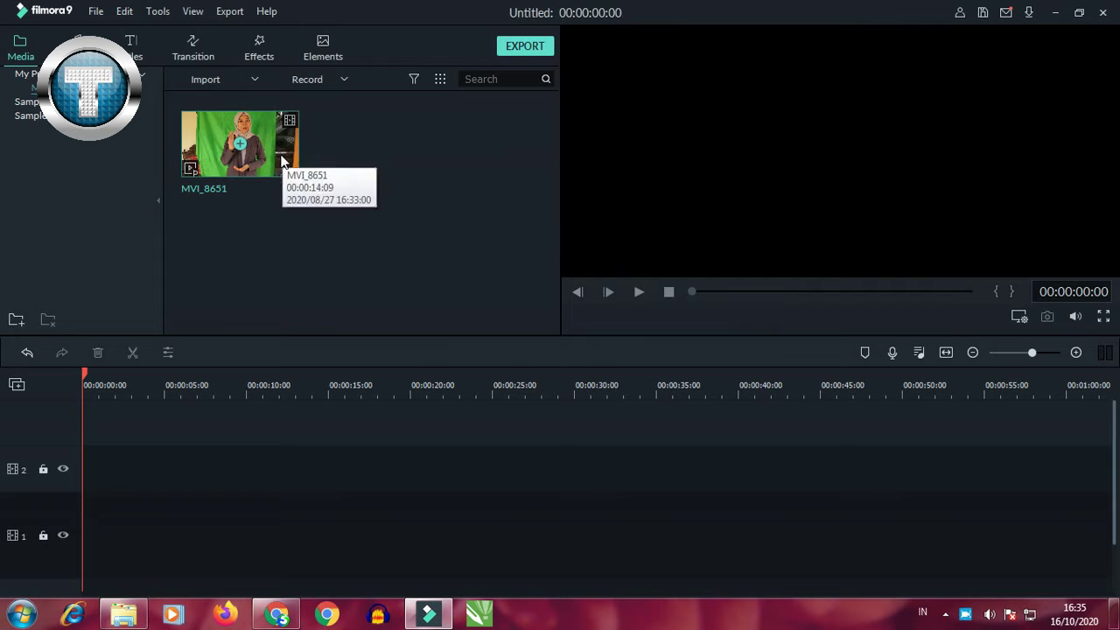
double_click(282, 162)
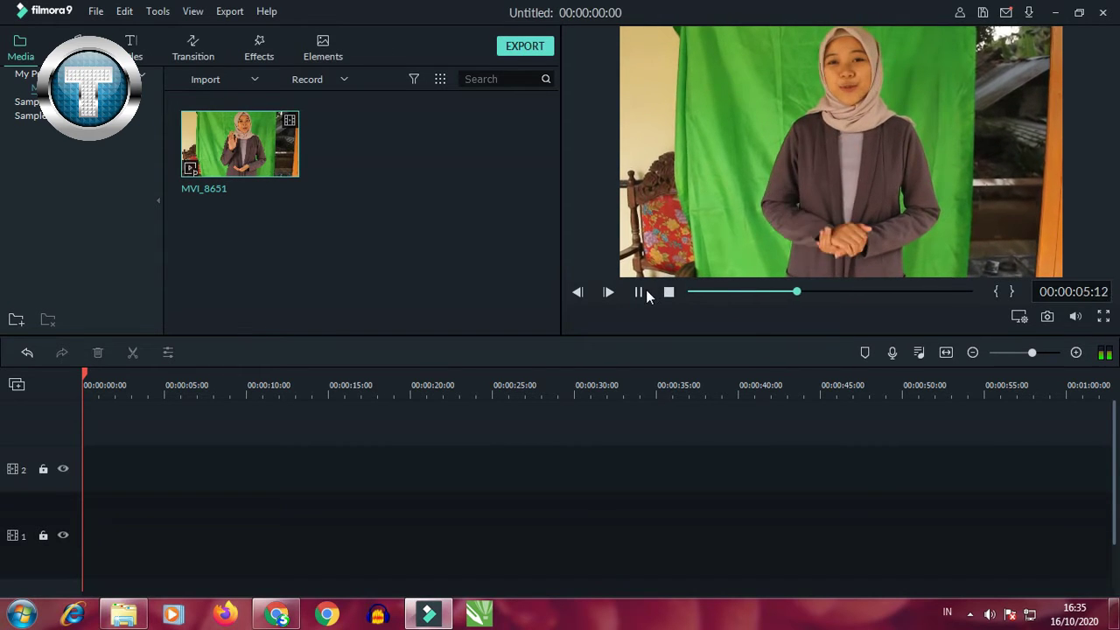
left_click(989, 614)
left_click_drag(981, 487, 983, 495)
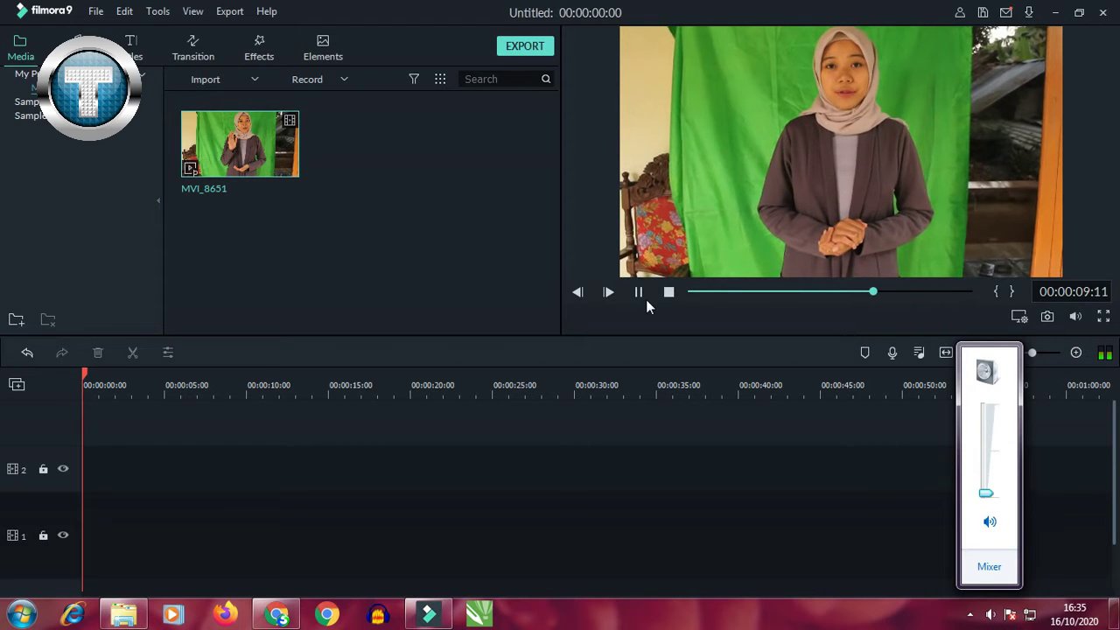
left_click(643, 308)
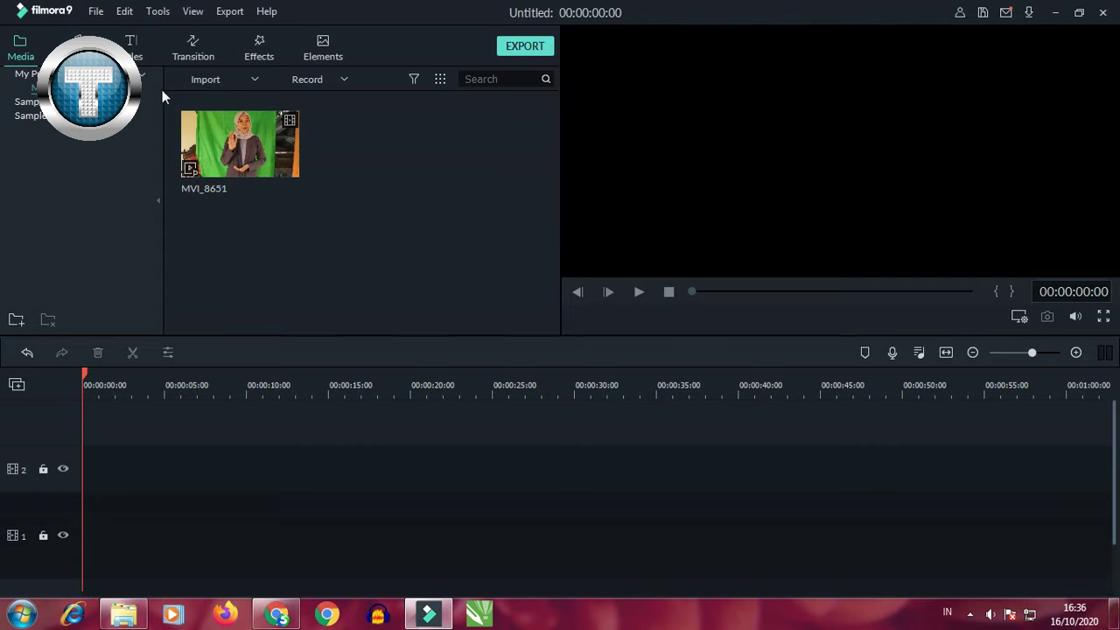
Step: Place the News Set Global Events Title 3 title with the green globe at the start of track 1 and preview it
left_click(133, 53)
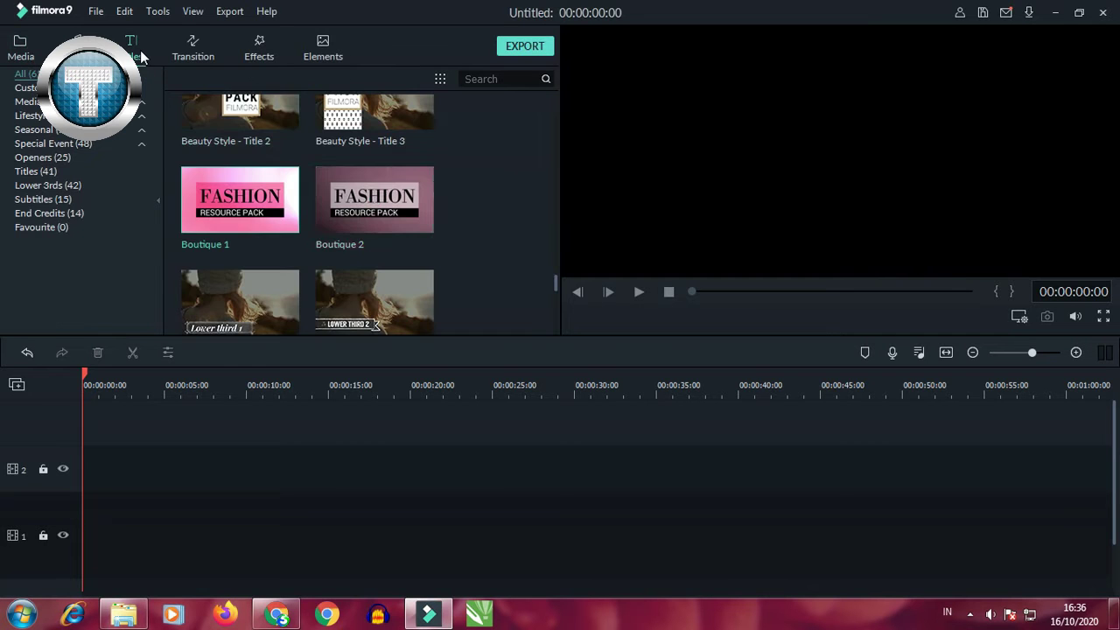
scroll(492, 184, "down", 3)
scroll(493, 186, "down", 10)
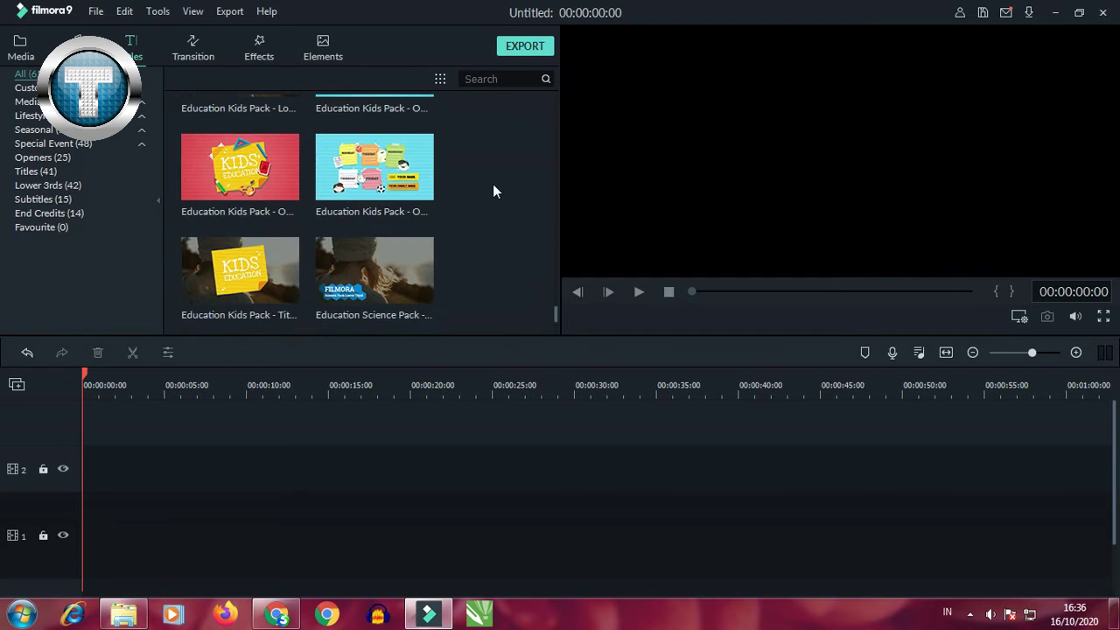
scroll(492, 191, "down", 10)
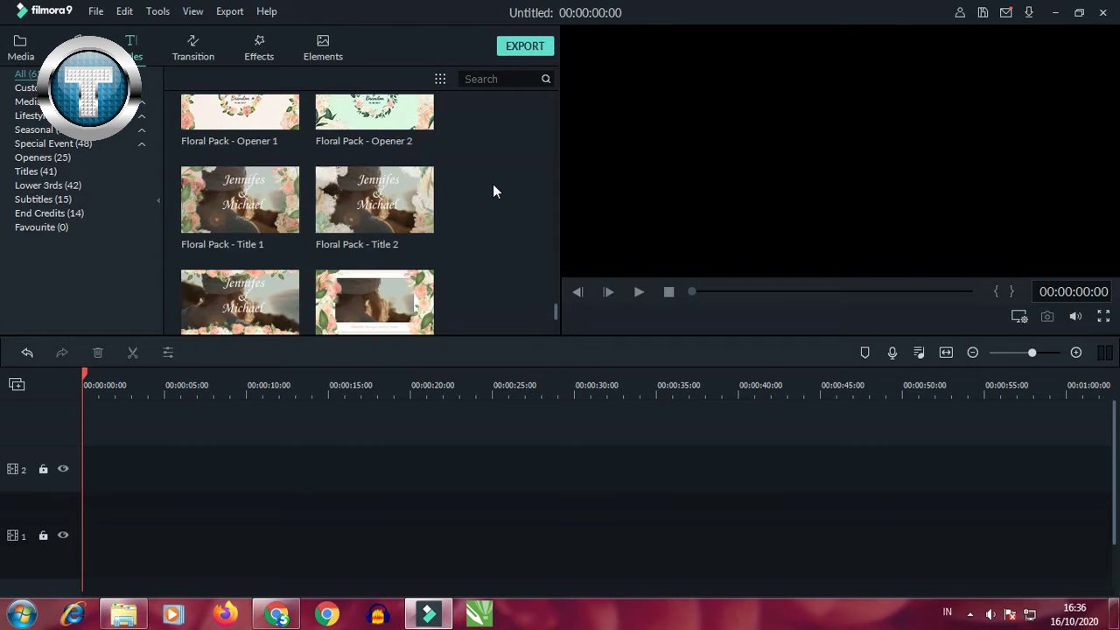
scroll(493, 191, "down", 10)
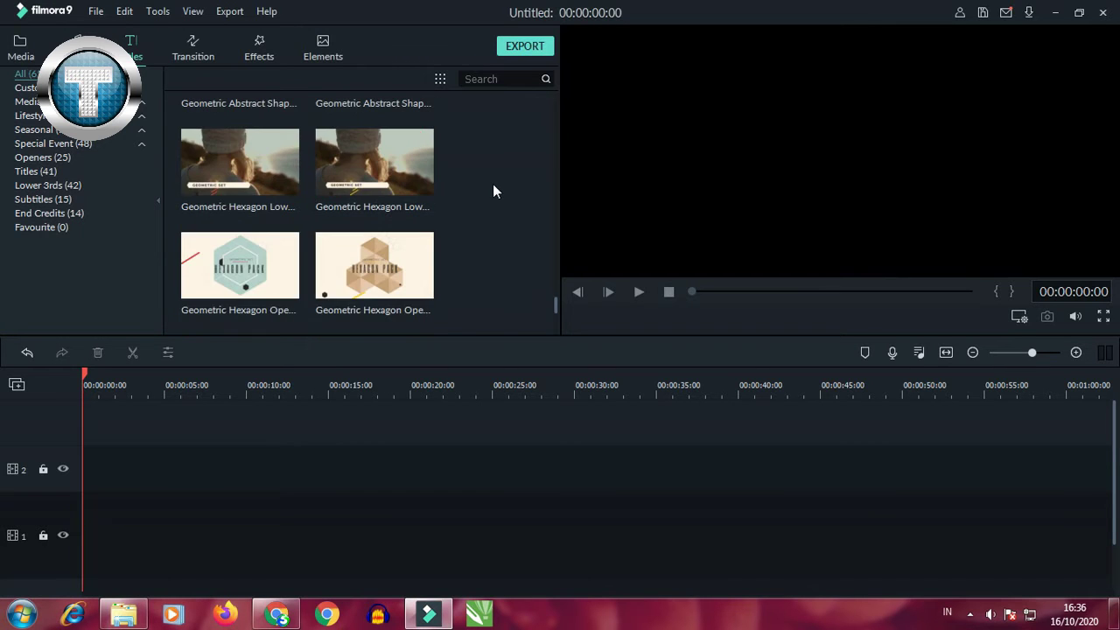
scroll(493, 191, "down", 10)
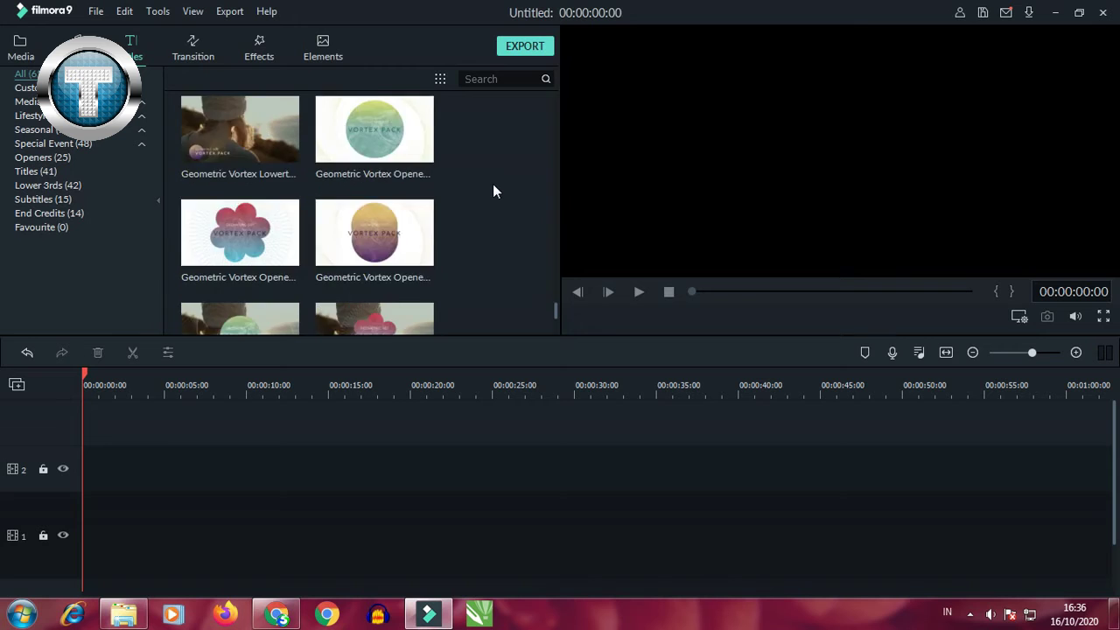
scroll(492, 191, "down", 10)
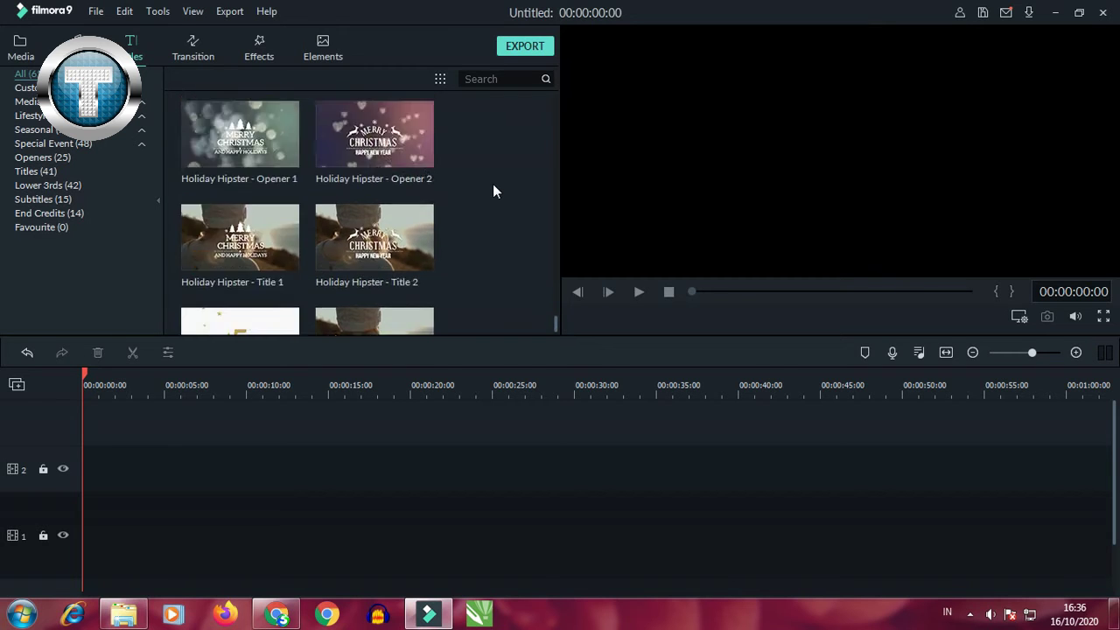
scroll(492, 191, "down", 10)
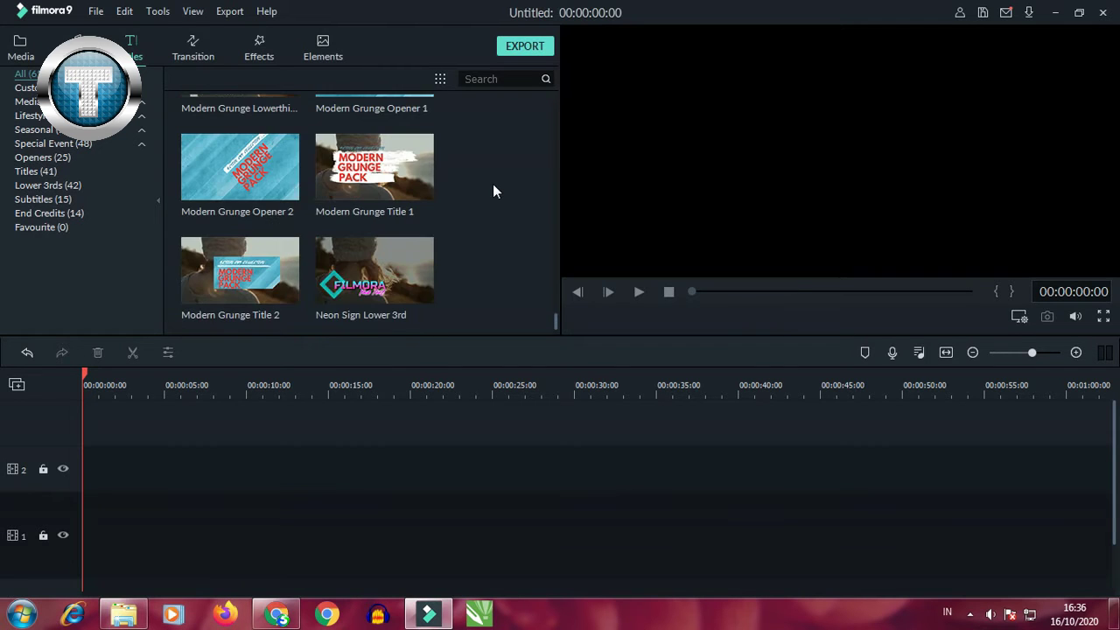
scroll(493, 191, "down", 10)
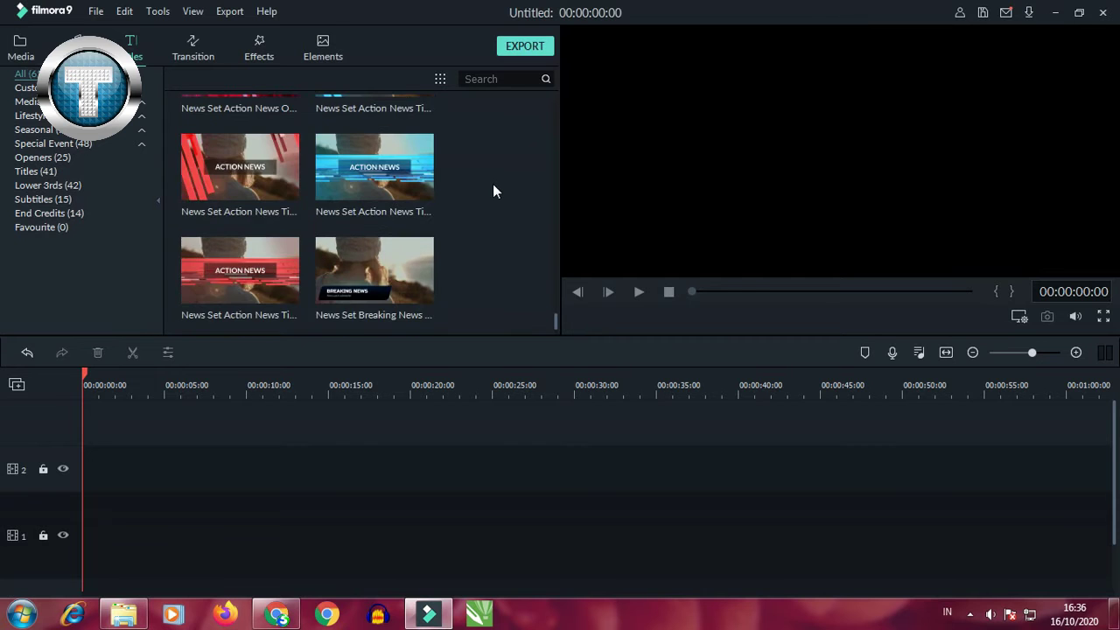
scroll(493, 190, "up", 4)
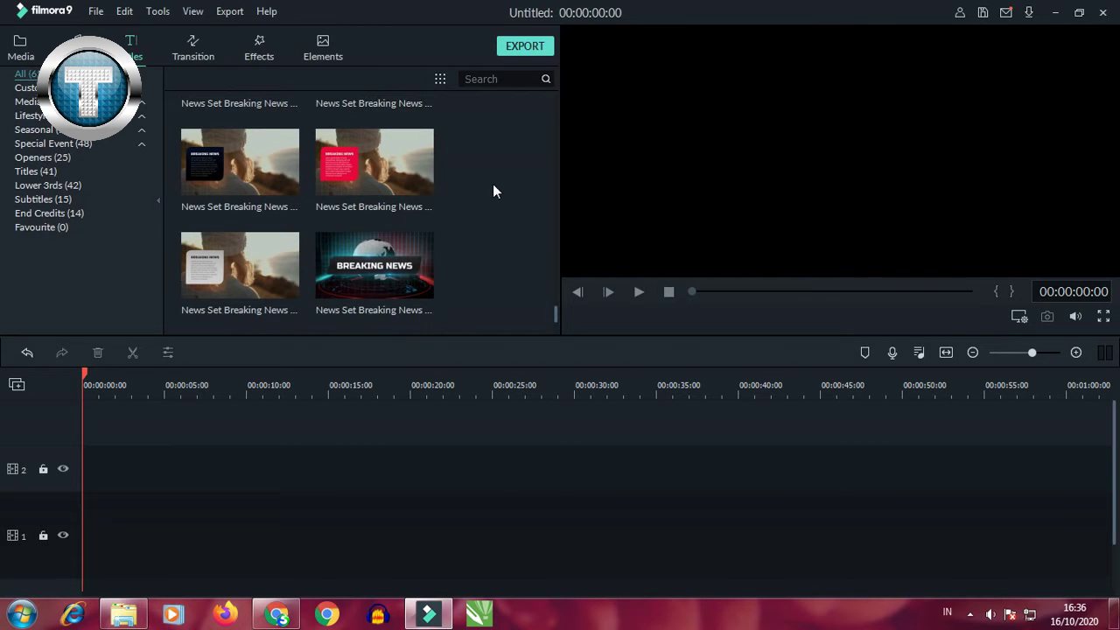
scroll(494, 191, "down", 6)
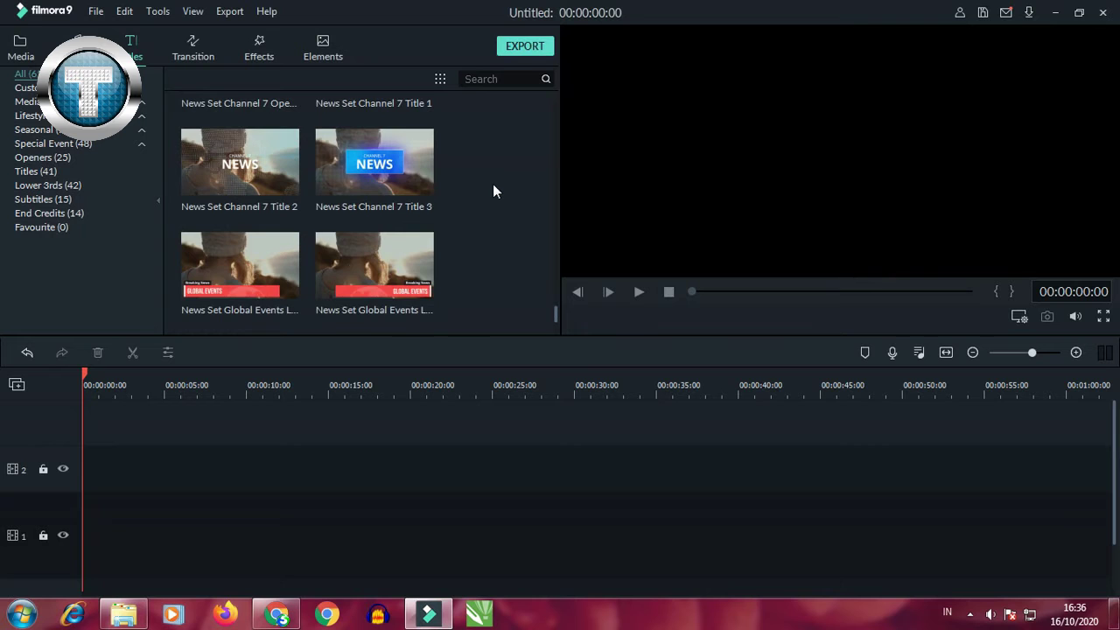
scroll(494, 192, "down", 2)
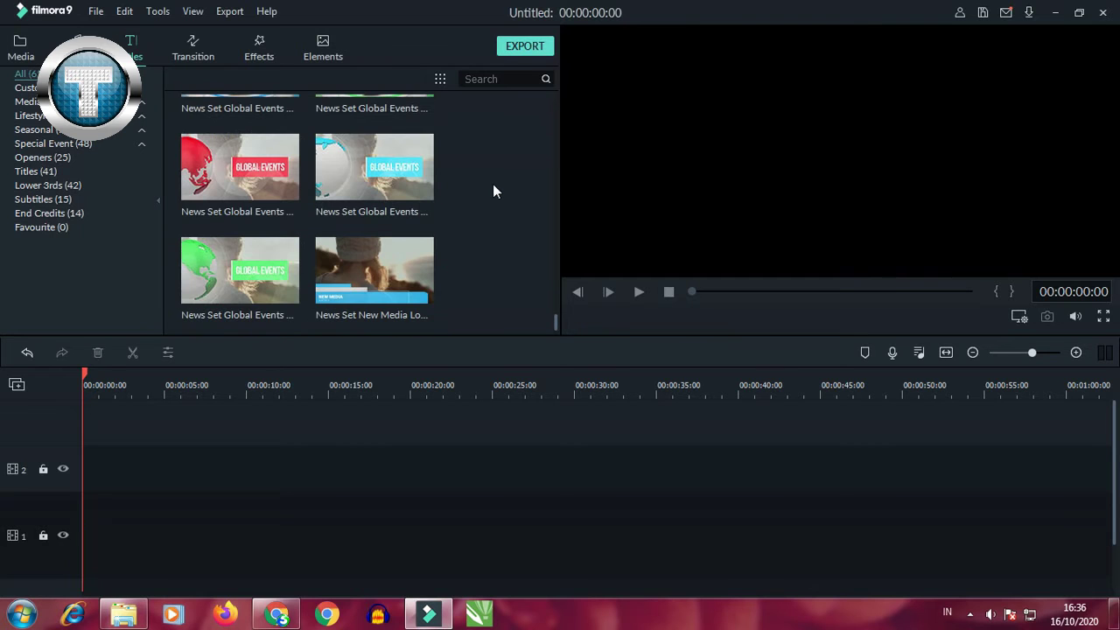
scroll(492, 191, "down", 2)
scroll(493, 190, "up", 2)
left_click_drag(279, 277, 76, 534)
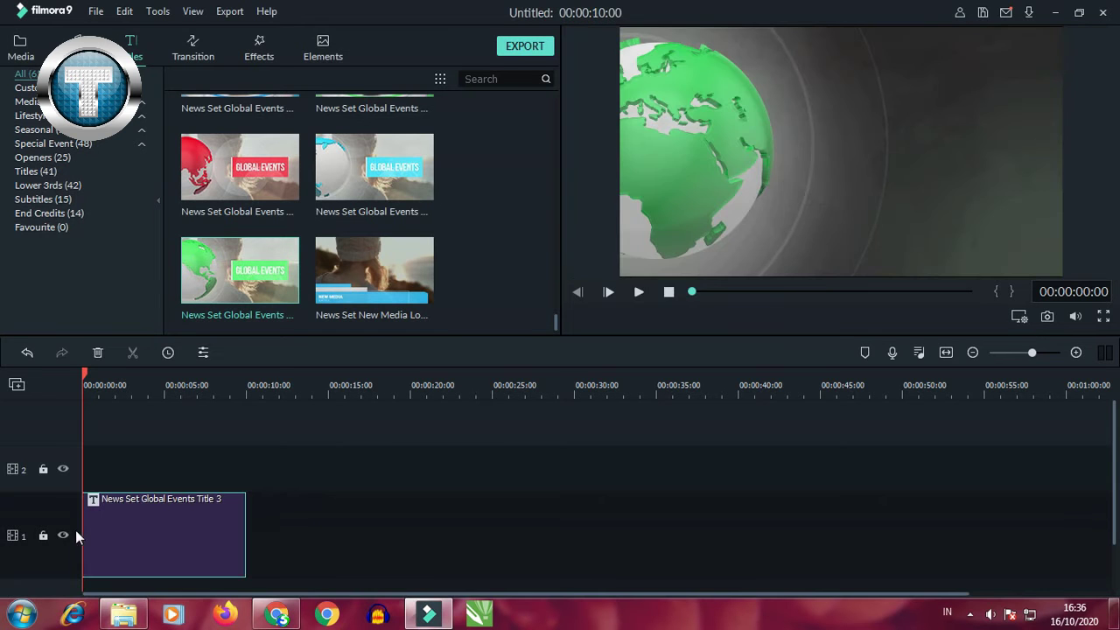
left_click(638, 291)
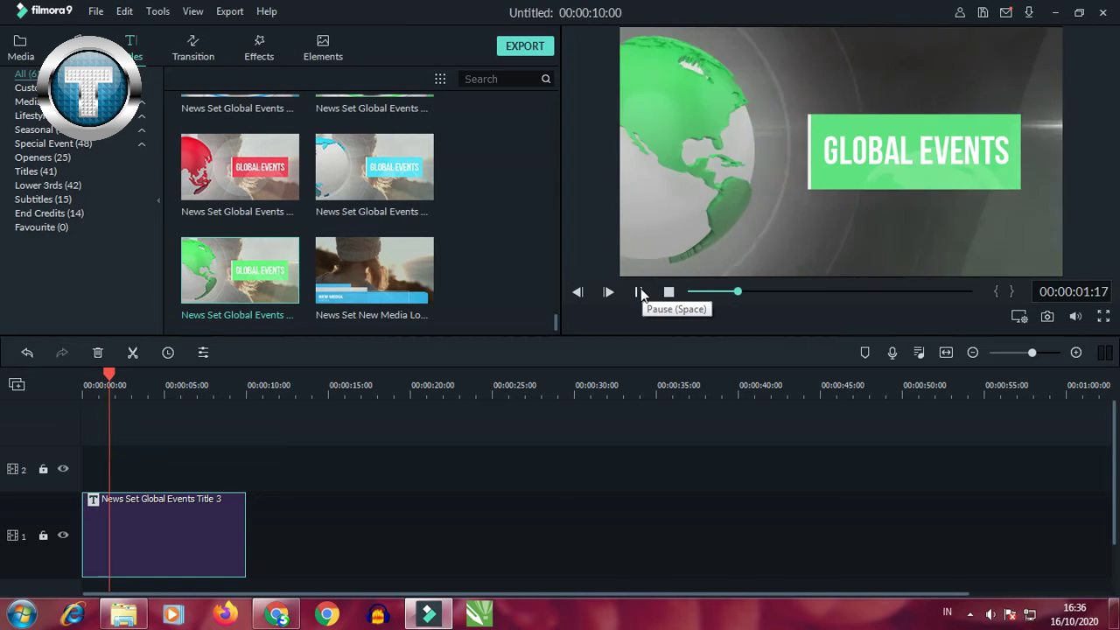
left_click(639, 292)
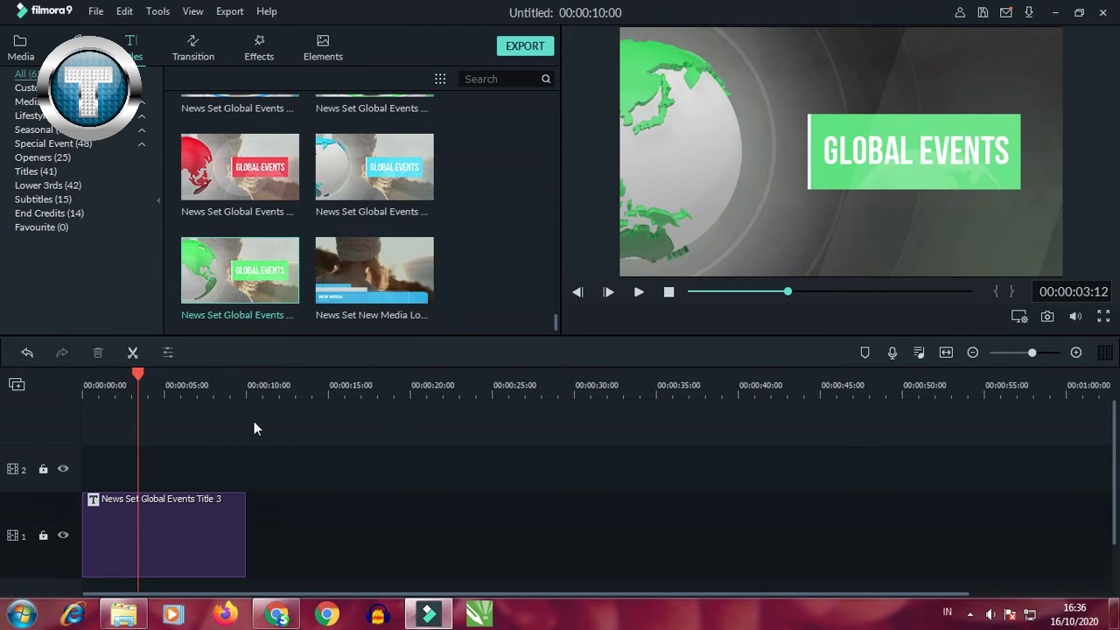
Step: Place the MVI_8651 clip at the start of track 2 and trim its beginning so it lasts 00:00:13:14
left_click(19, 44)
left_click_drag(241, 144, 58, 458)
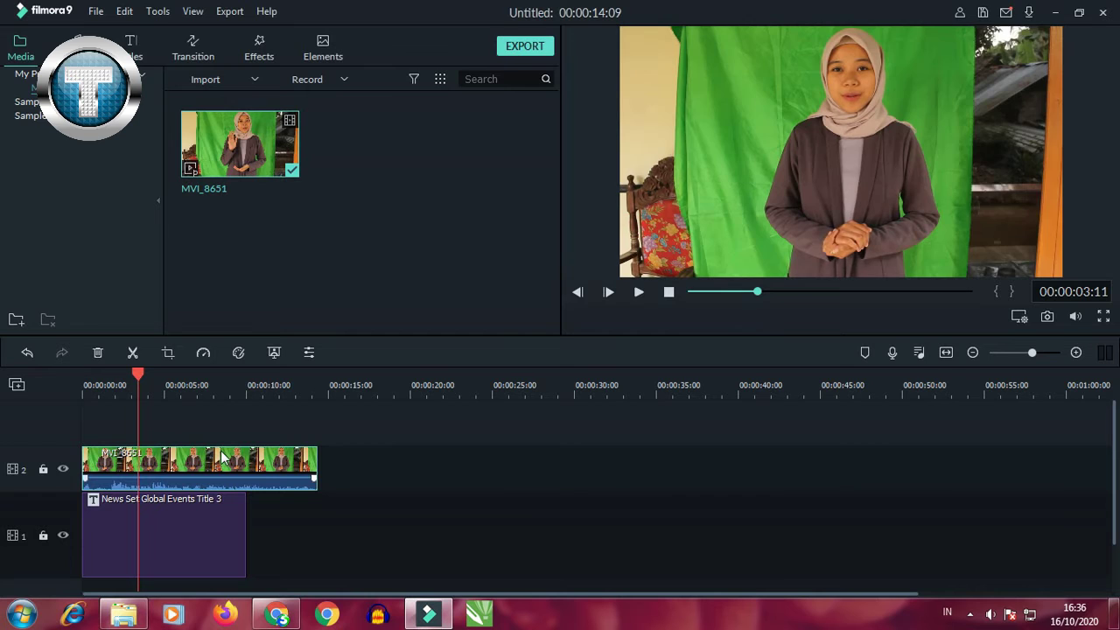
left_click_drag(142, 376, 79, 392)
left_click(639, 292)
left_click(640, 292)
left_click_drag(113, 376, 103, 376)
left_click_drag(81, 457, 135, 477)
Step: Extend the end of the Global Events title on track 1 to match the end of the MVI_8651 clip
left_click(220, 541)
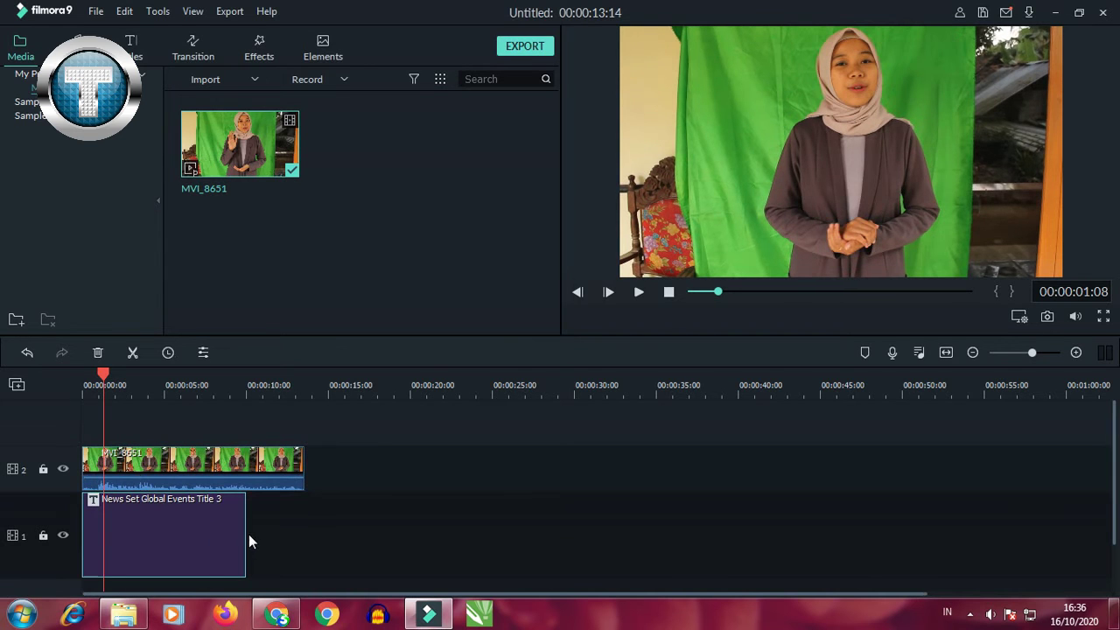
left_click_drag(243, 531, 303, 531)
left_click(458, 468)
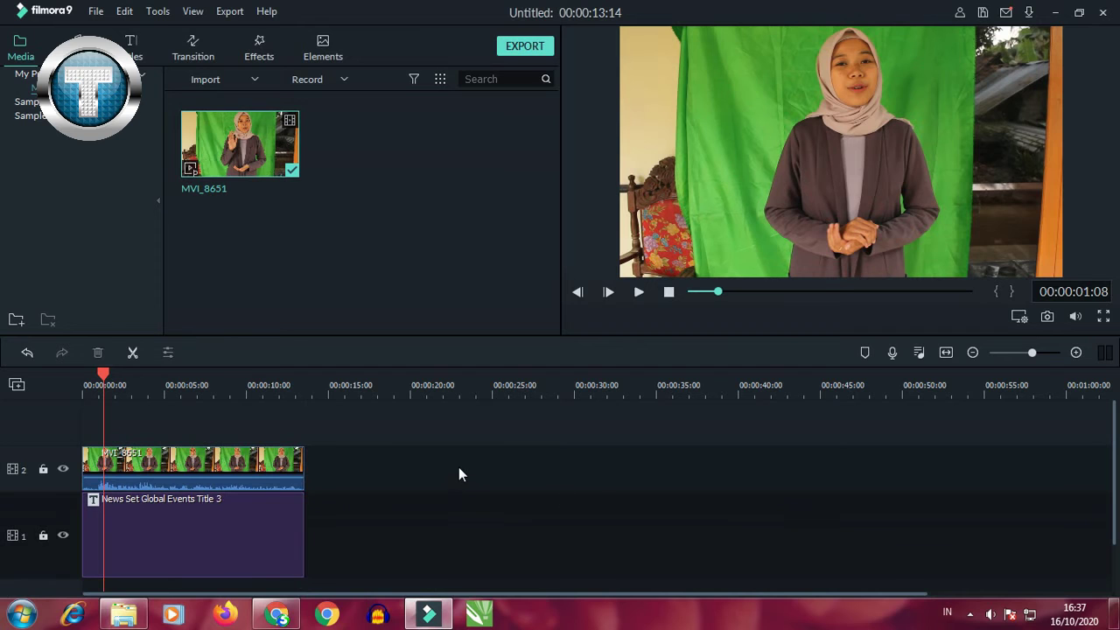
Step: Apply the Green Screen effect to the MVI_8651 clip and set the Chroma Key offset to 13
left_click(267, 473)
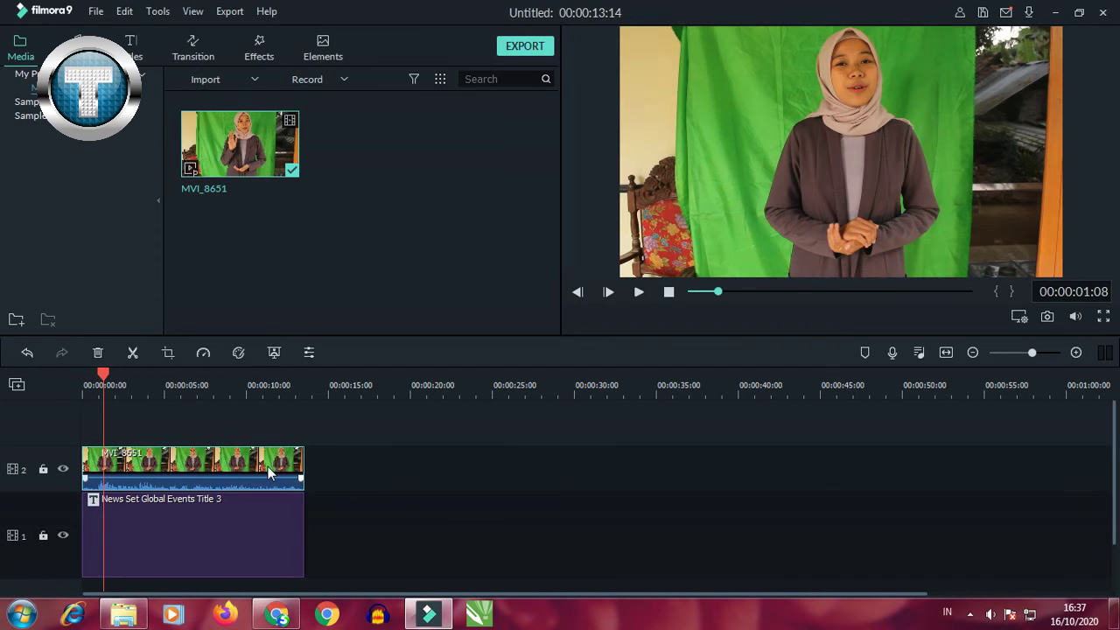
right_click(268, 467)
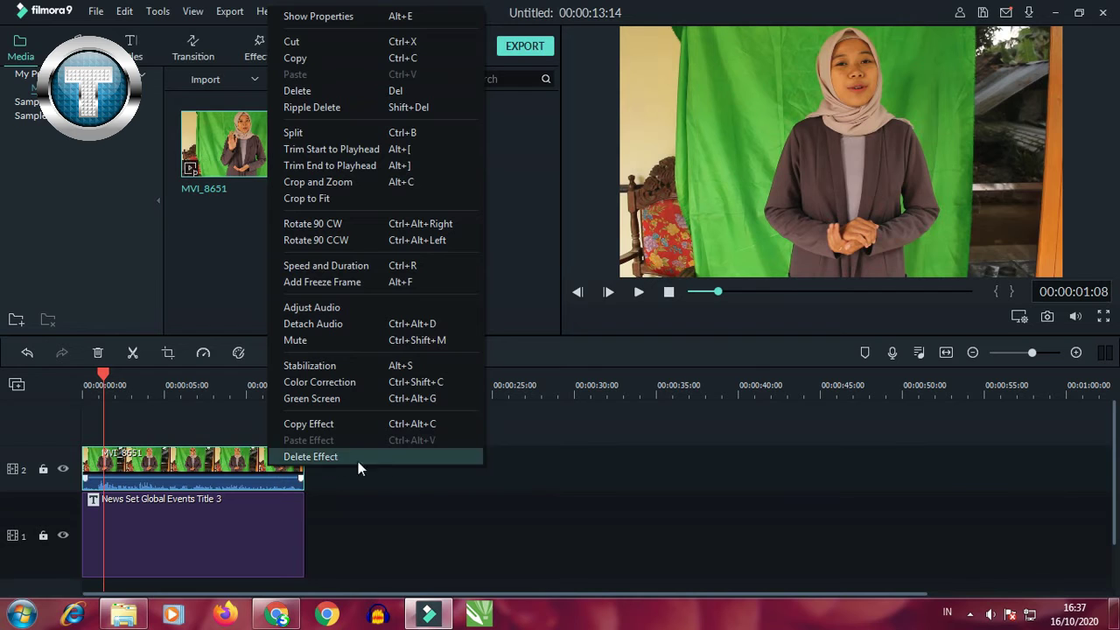
left_click(318, 401)
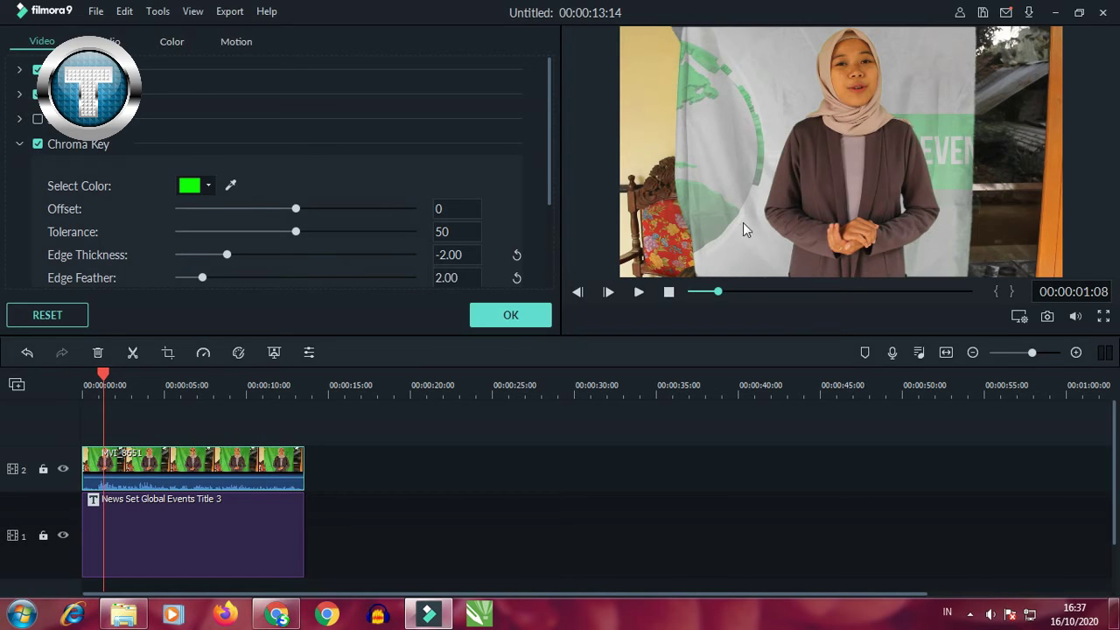
left_click_drag(298, 209, 313, 211)
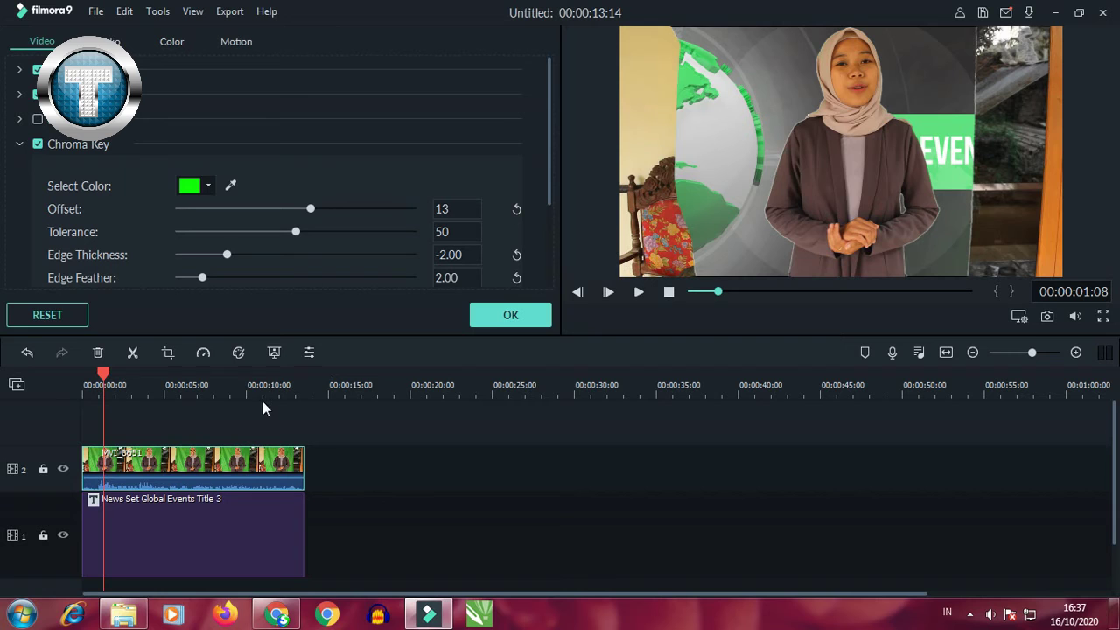
Step: Crop the MVI_8651 clip with a Custom ratio at full height, cutting off the chair and doorway on both sides of the presenter
left_click(169, 354)
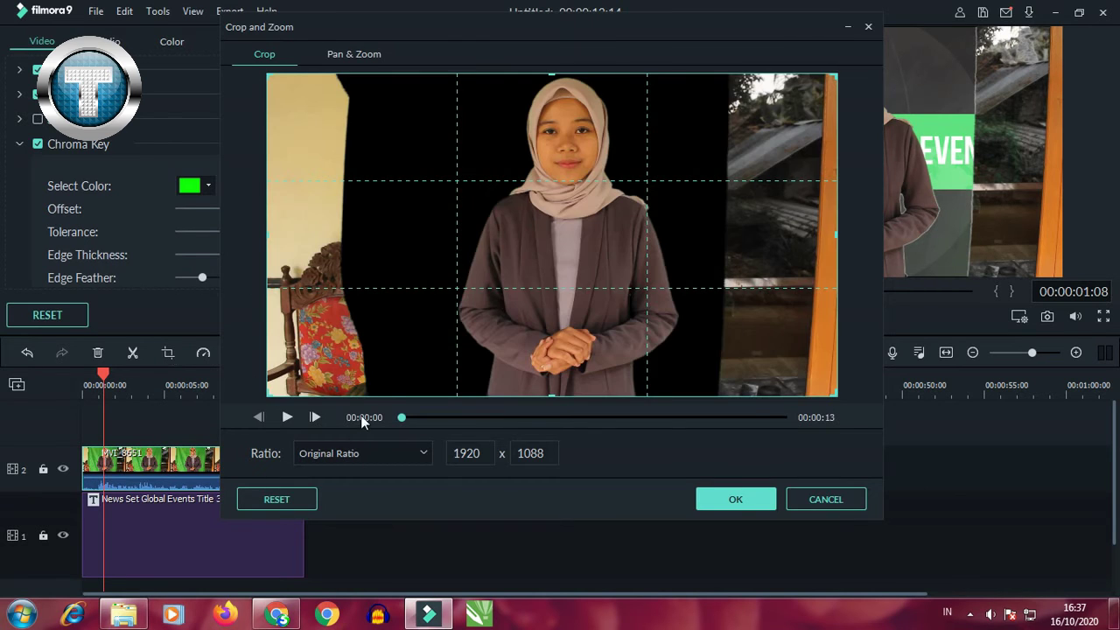
left_click(382, 455)
left_click(350, 552)
left_click_drag(270, 236, 378, 262)
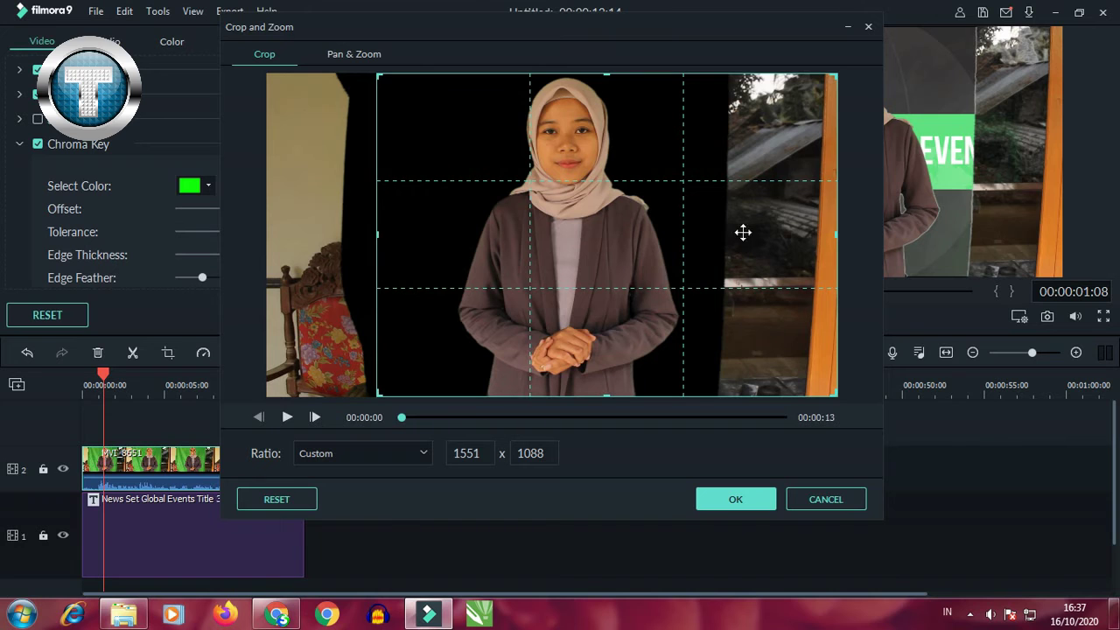
left_click_drag(832, 231, 710, 232)
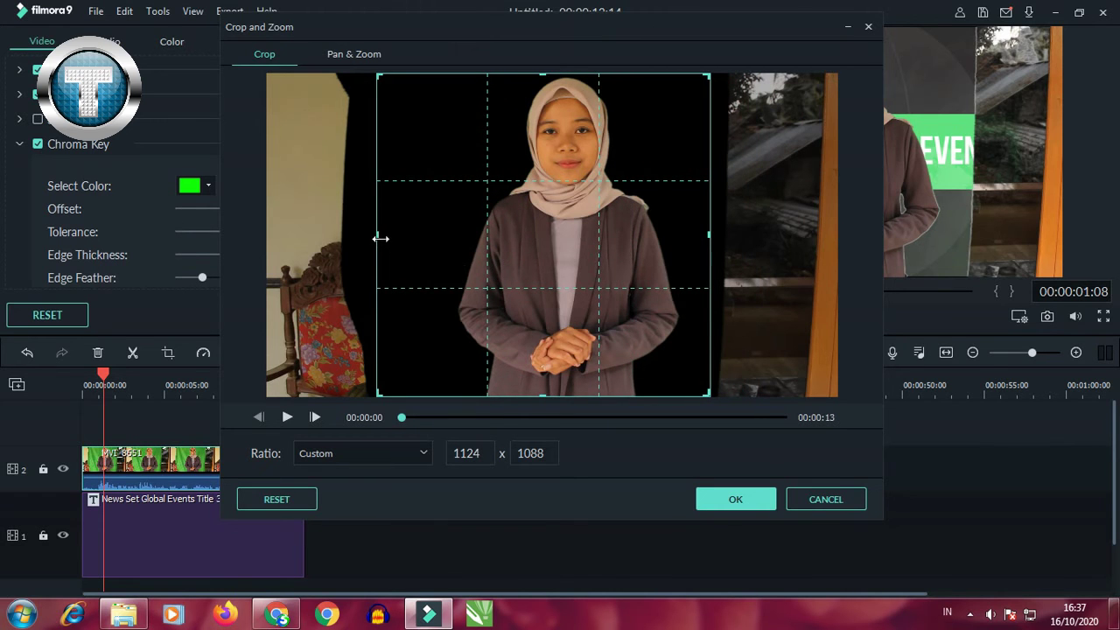
left_click_drag(378, 236, 389, 237)
left_click(728, 496)
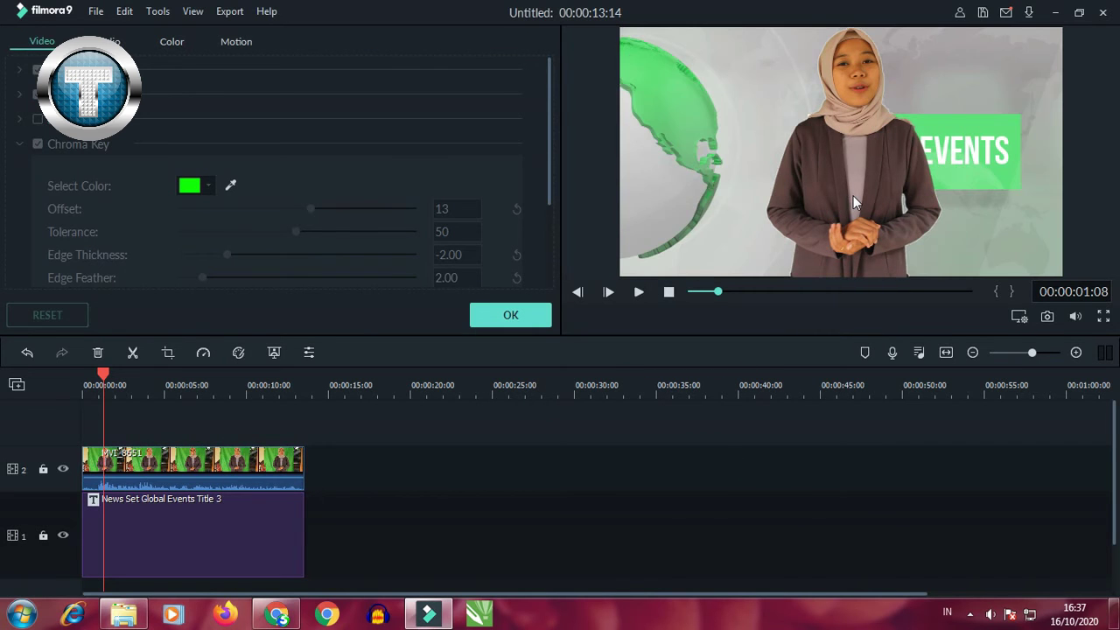
Step: Move the presenter to the left of the frame, clear of the GLOBAL EVENTS text, and set the Chroma Key offset to 16
left_click(901, 203)
left_click_drag(904, 204, 764, 202)
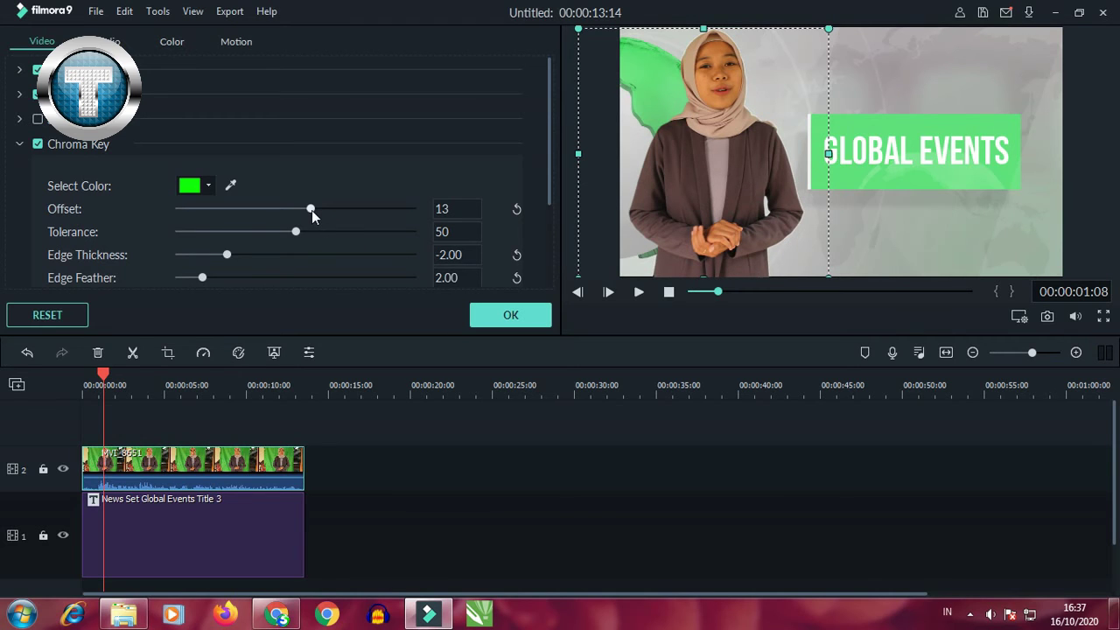
mouse_move(311, 210)
left_mouse_down()
mouse_move(258, 212)
mouse_move(316, 217)
left_mouse_up()
left_click(531, 320)
Step: Raise the system volume and play the composite from the beginning to check the keyed presenter over the title
left_click(993, 614)
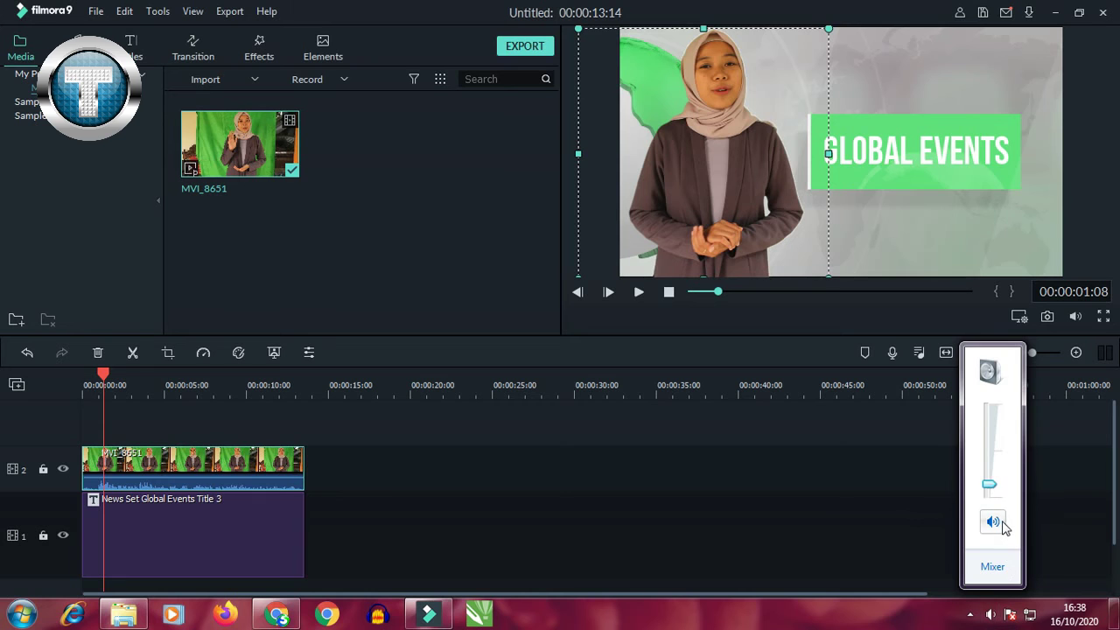
left_click(791, 463)
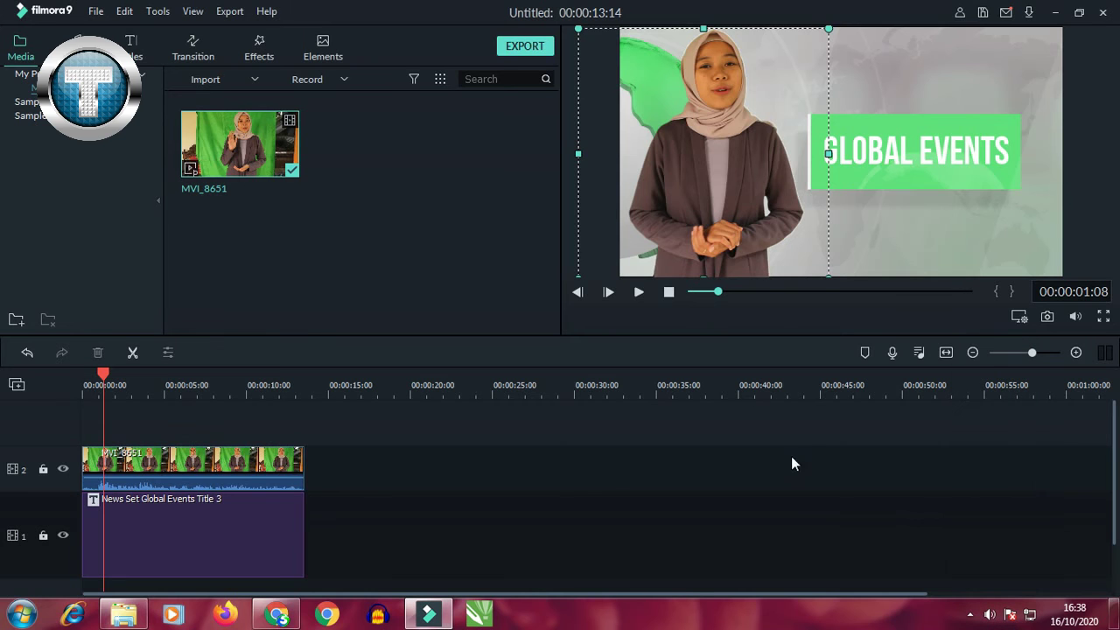
left_click(668, 292)
left_click(639, 293)
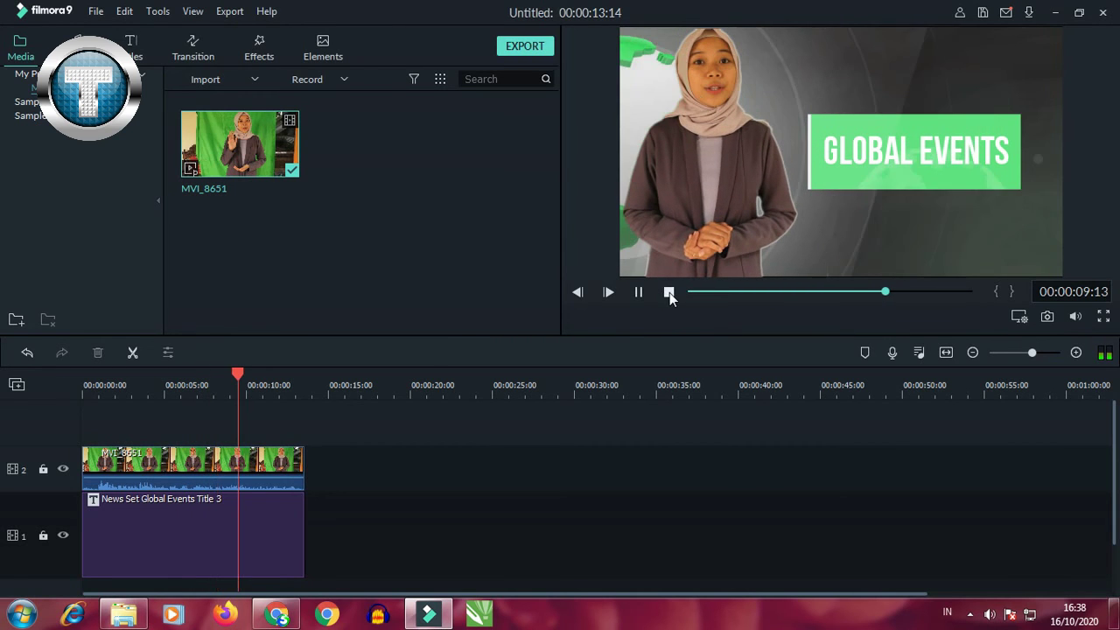
left_click(639, 293)
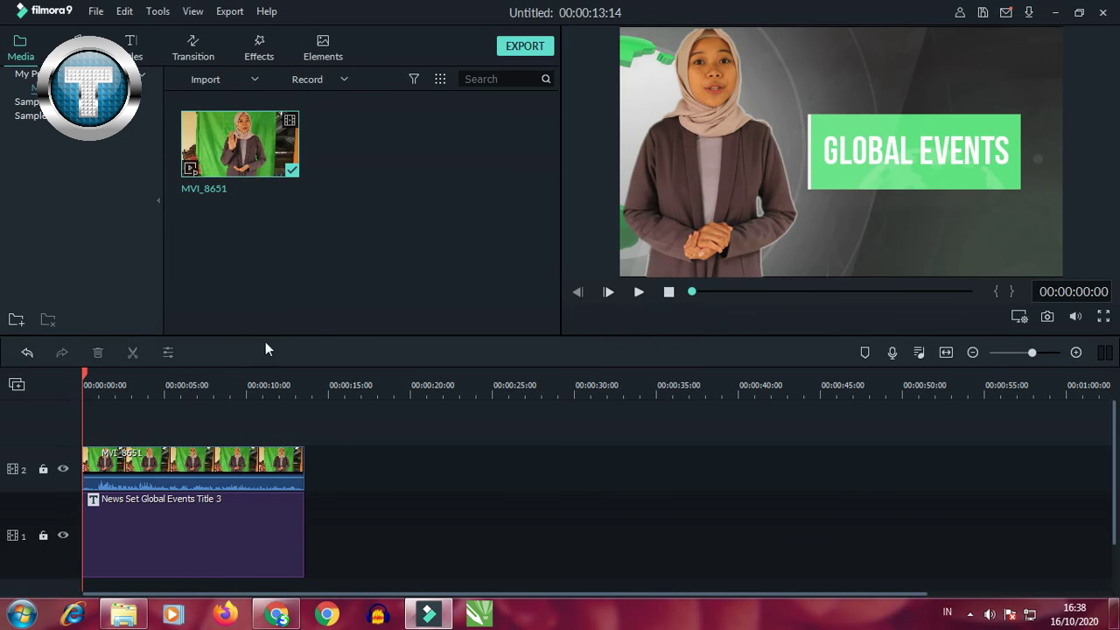
Step: Refine the MVI_8651 clip's Chroma Key with an edge thickness of -3.39 and an edge feather of 0.07
left_click(204, 464)
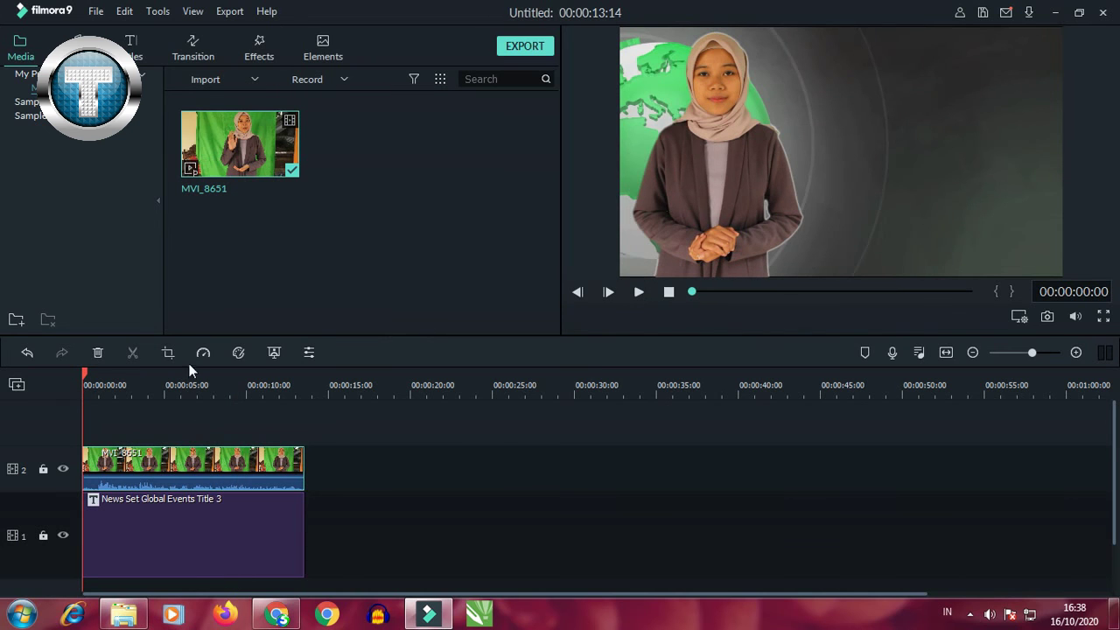
left_click(274, 352)
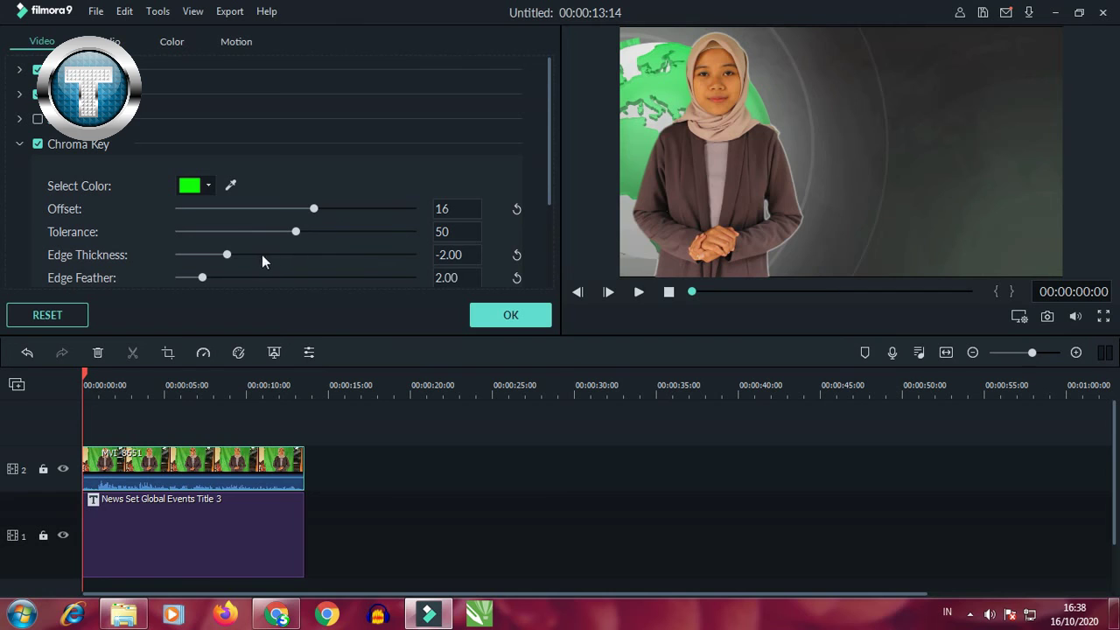
mouse_move(226, 256)
left_mouse_down()
mouse_move(181, 277)
mouse_move(214, 256)
left_mouse_up()
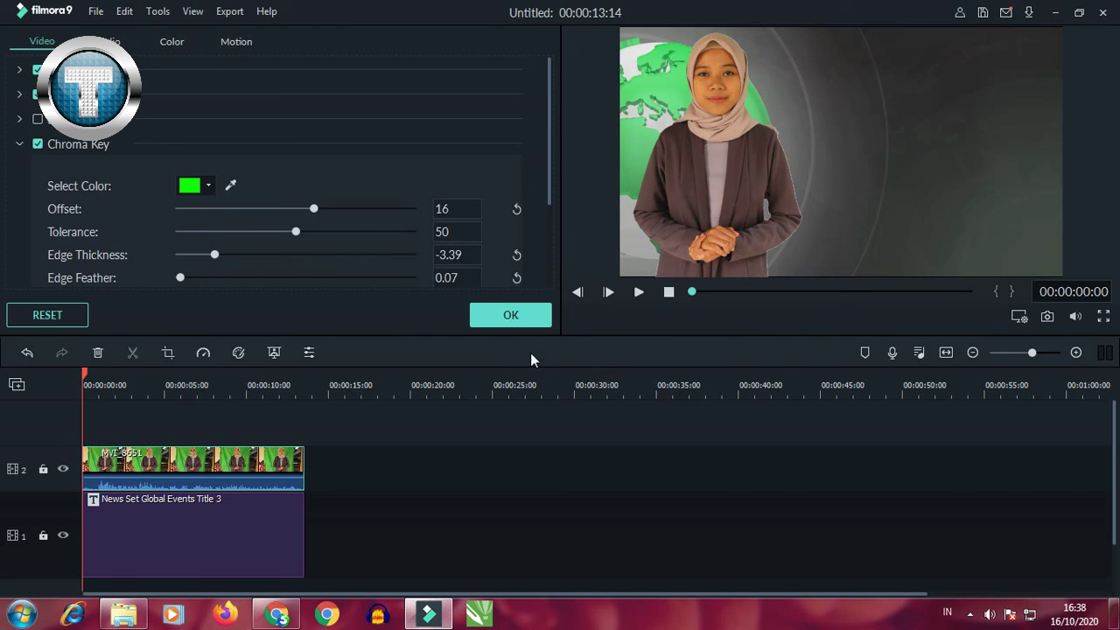
left_click(530, 324)
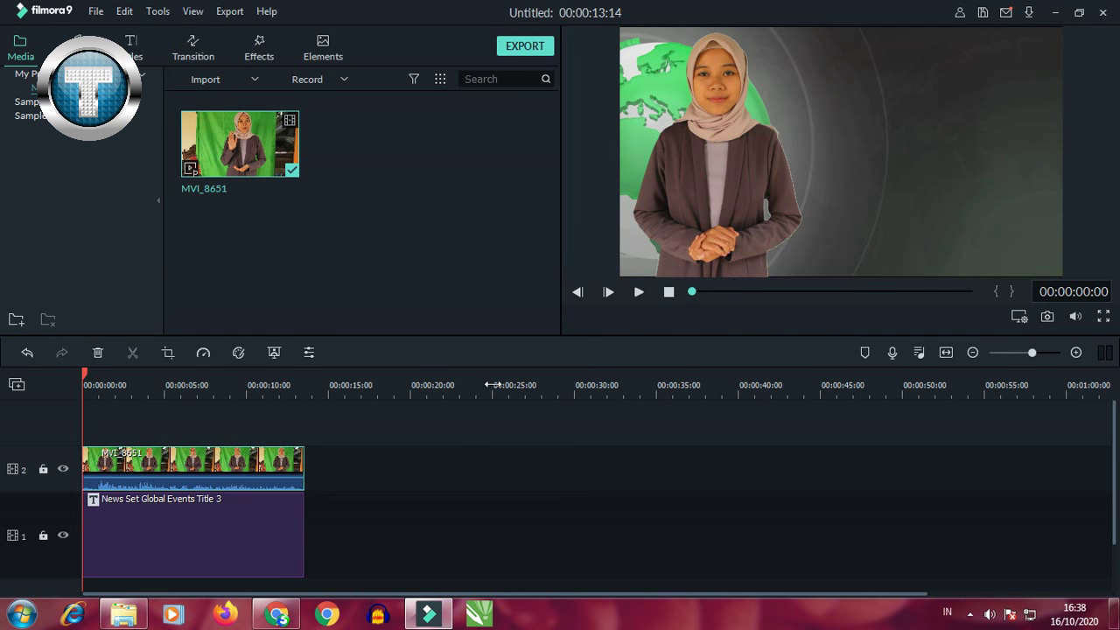
left_click(453, 427)
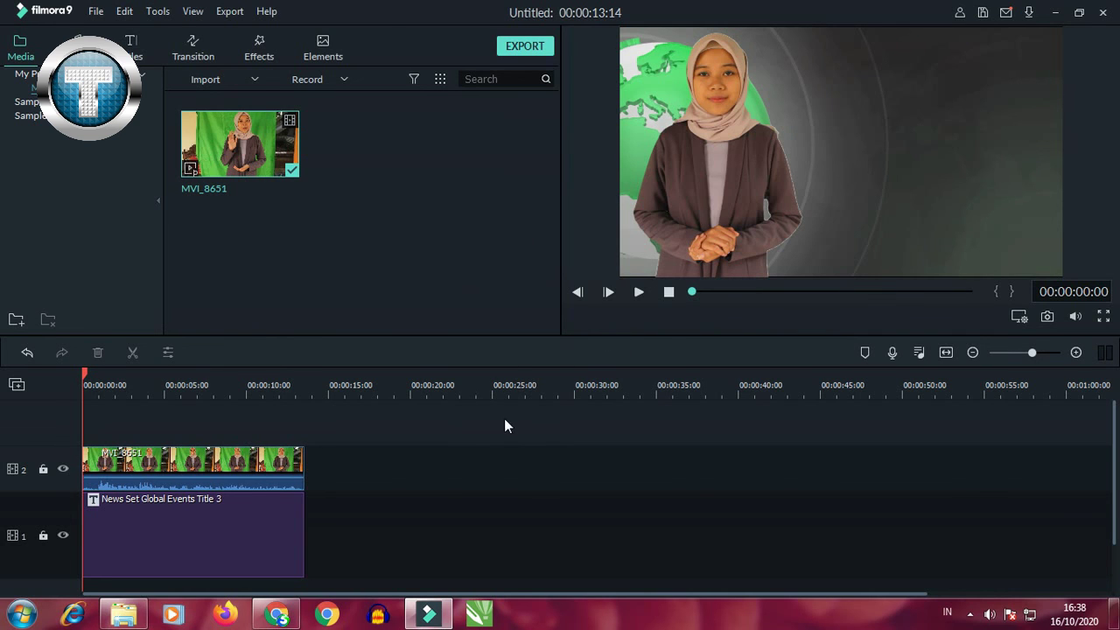